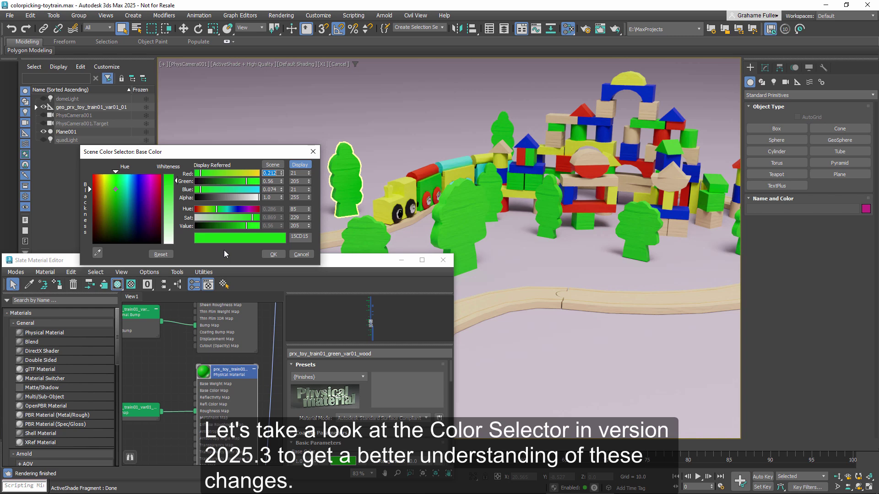
- Set the green wood material's base color to display values red 40, green 185 and blue 53
left_click(206, 174)
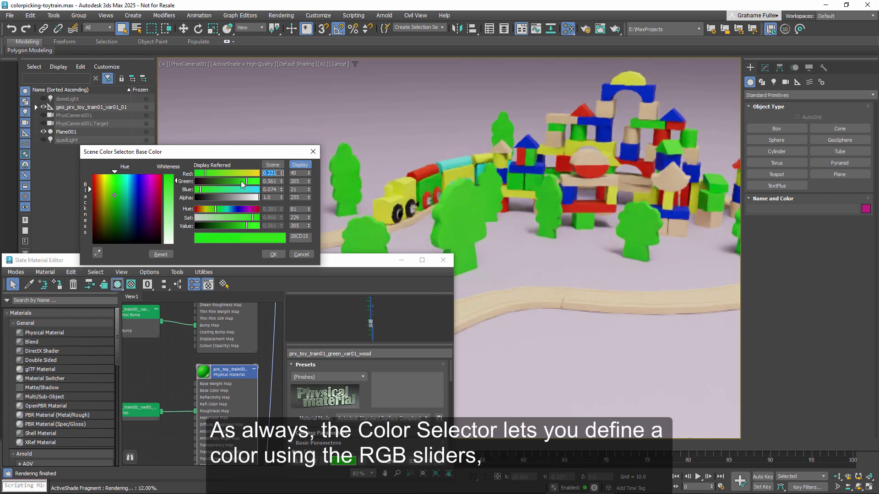
left_click(241, 181)
left_click(210, 189)
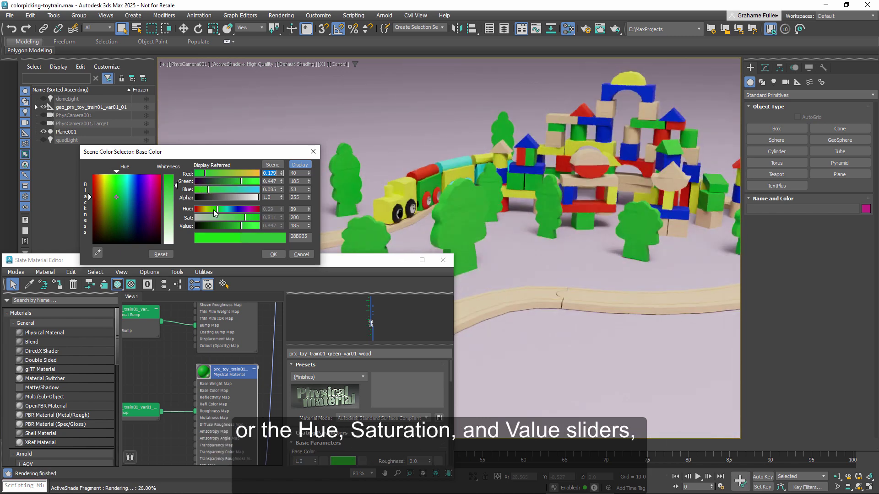
- Set the base color to hue 75, saturation 221 and value 207, and fine-tune its hue, blackness and whiteness to 42C62C
left_click(213, 210)
left_click(250, 218)
left_click(247, 225)
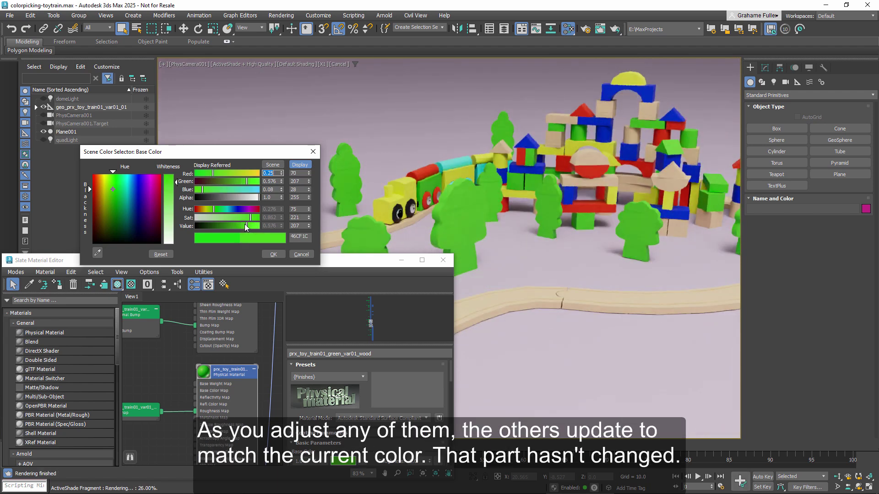
left_click(114, 193)
left_click_drag(176, 182, 176, 187)
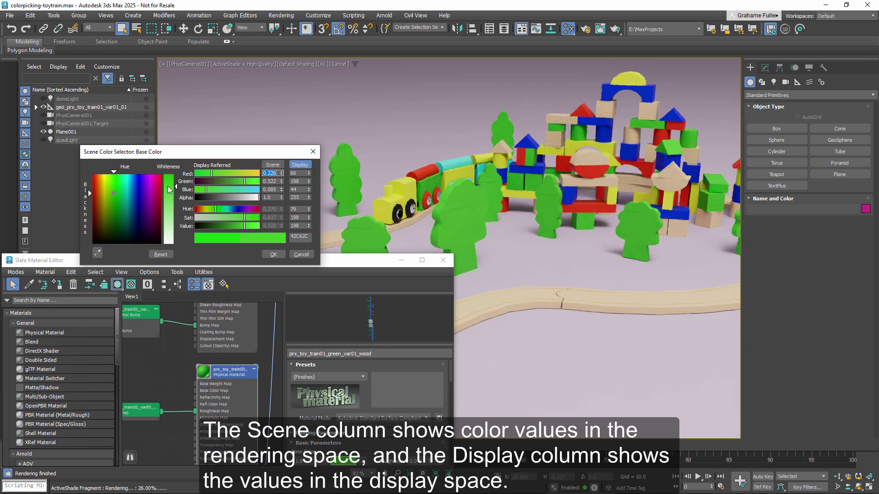
- Open the Color Management Settings and review the available rendering color spaces and the default display
left_click(277, 16)
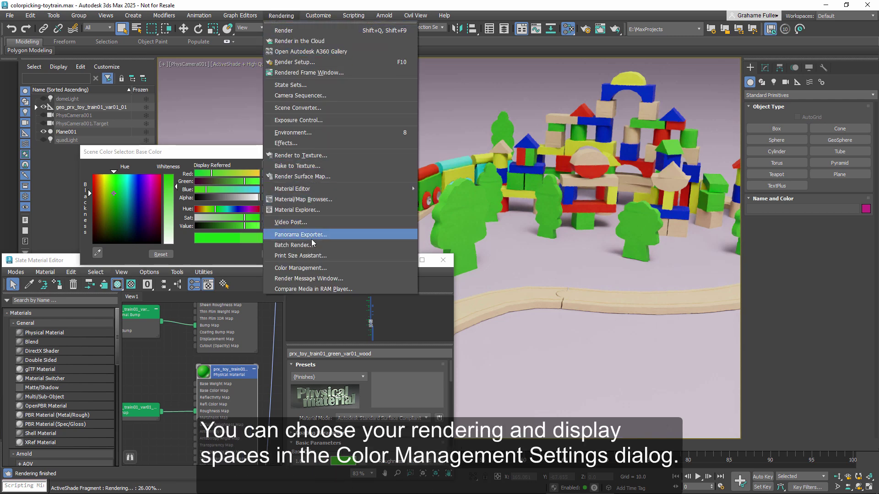
left_click(314, 265)
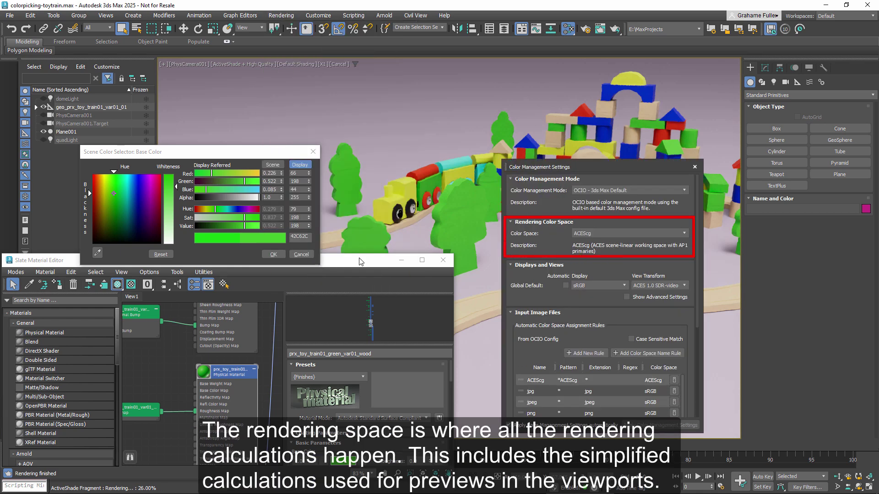
left_click(685, 233)
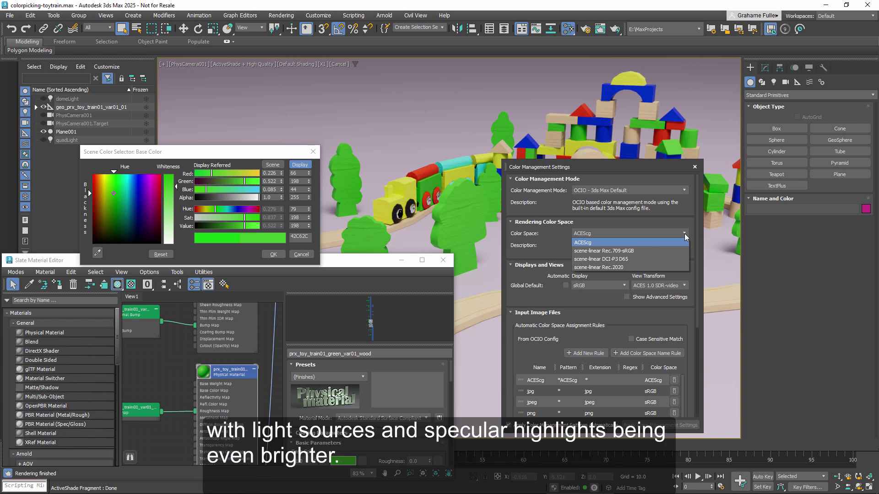
left_click(685, 234)
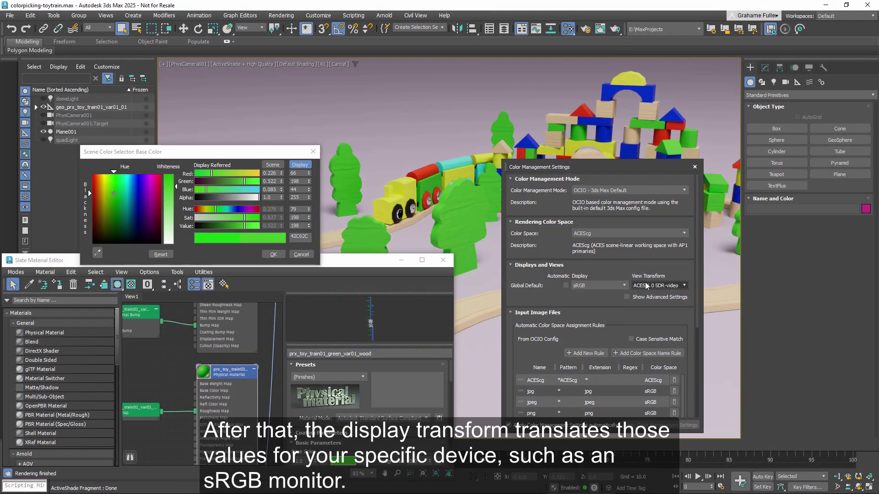
left_click(626, 285)
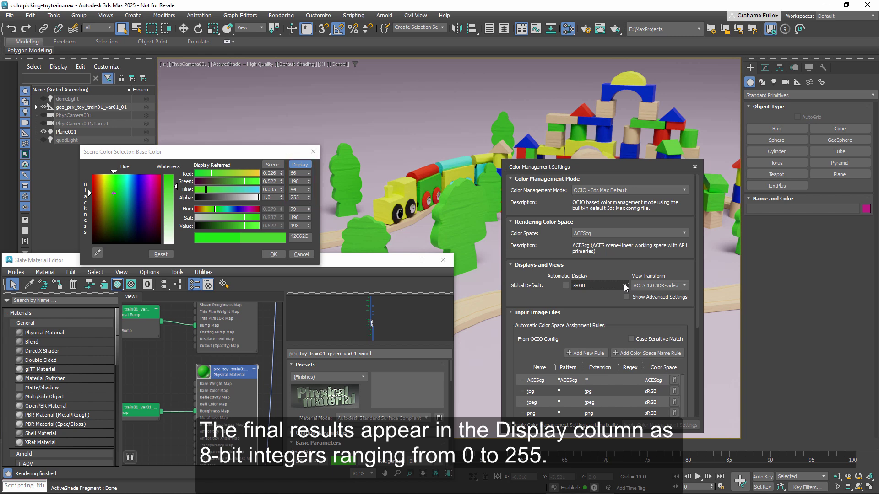
- Examine the choices for color management mode, rendering color space and view transform without changing any of them
left_click(686, 194)
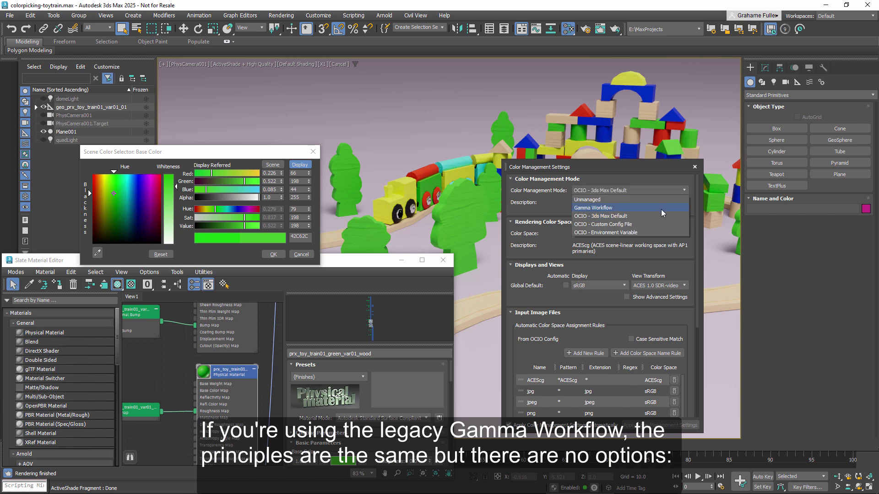
left_click(673, 191)
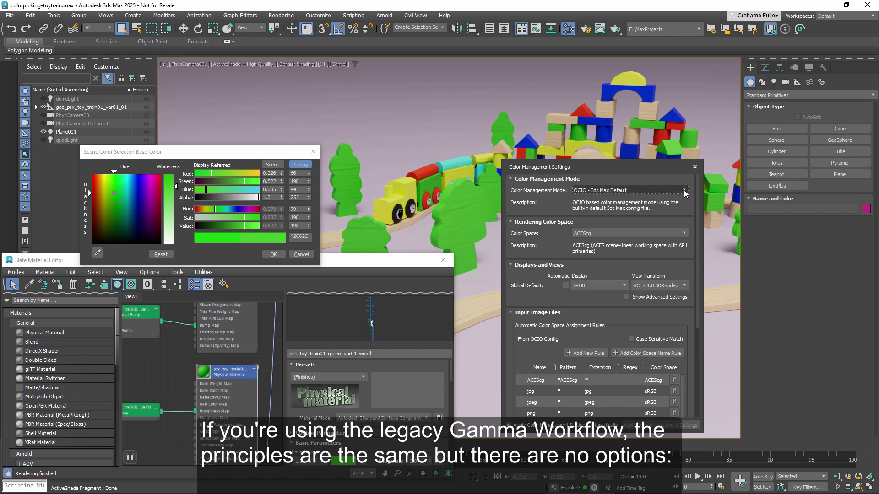
left_click(679, 236)
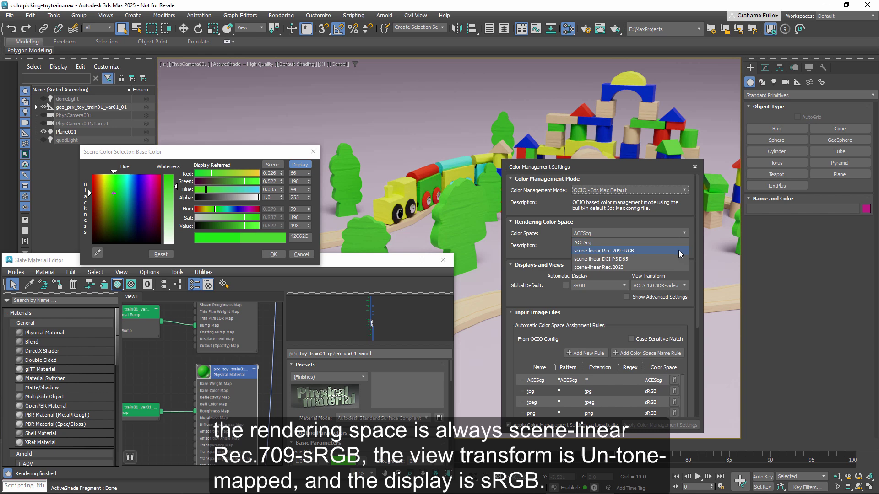
left_click(677, 243)
left_click(685, 286)
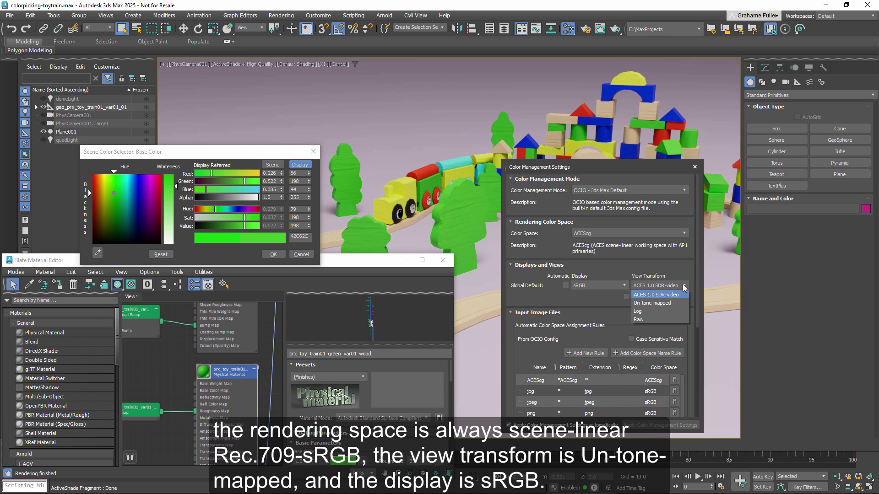
left_click(681, 286)
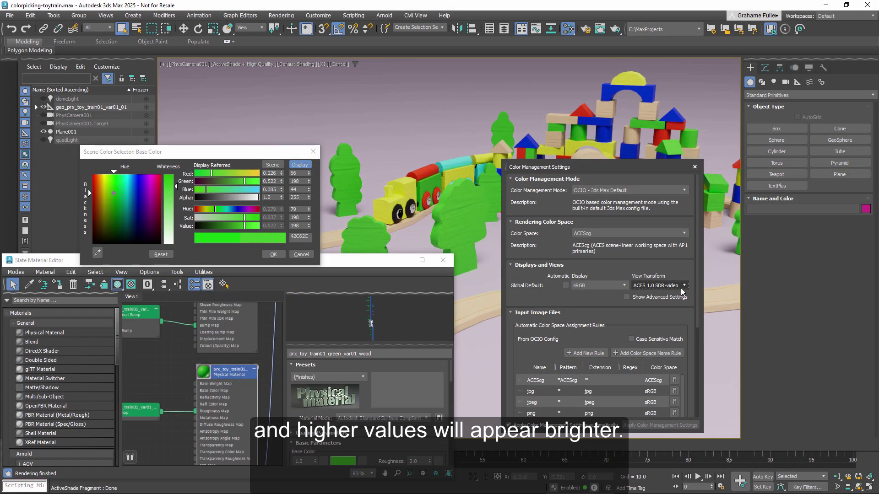
- Review the advanced display and view settings, hide them again and close the Color Management Settings
left_click(626, 297)
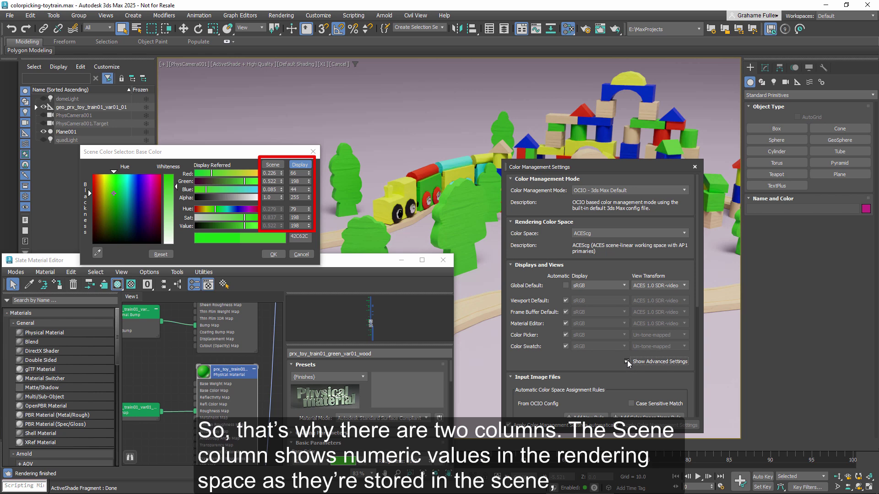
left_click(626, 362)
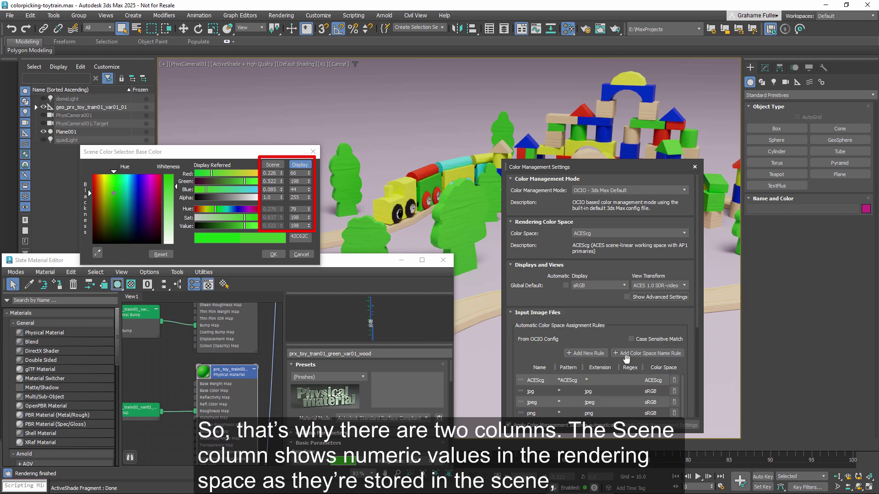
left_click(695, 168)
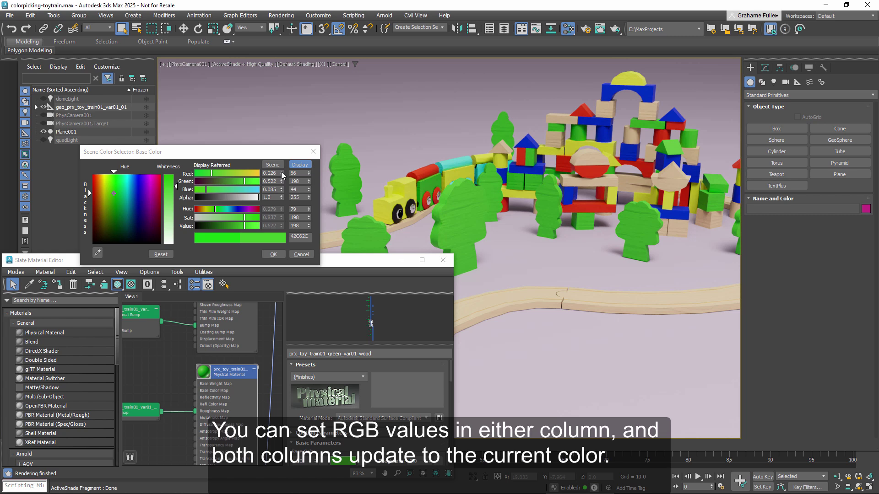
- Adjust the base color's red to a display value of 48 and set the hex code to 30C530
left_click_drag(281, 173, 316, 199)
left_click(309, 175)
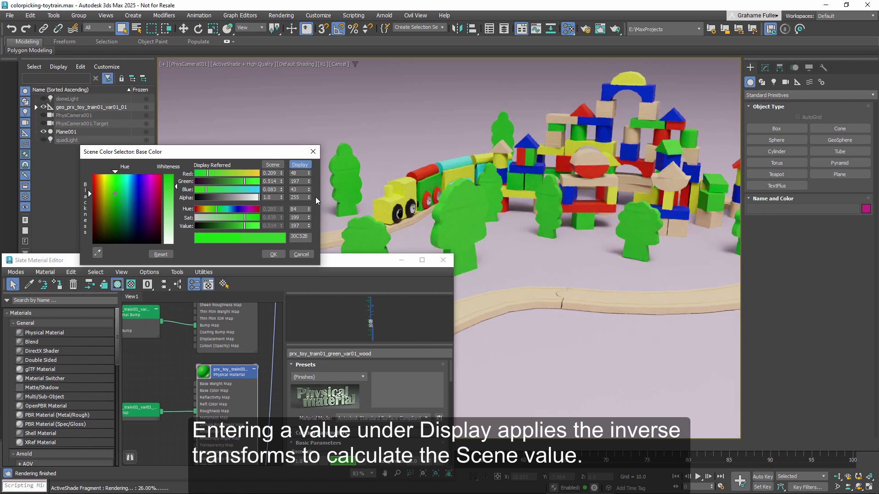
double_click(313, 237)
type("30")
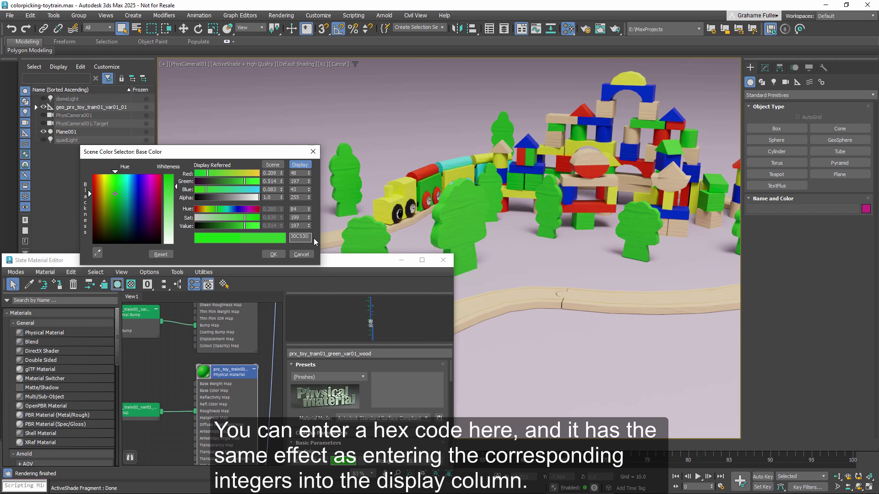
key("Return")
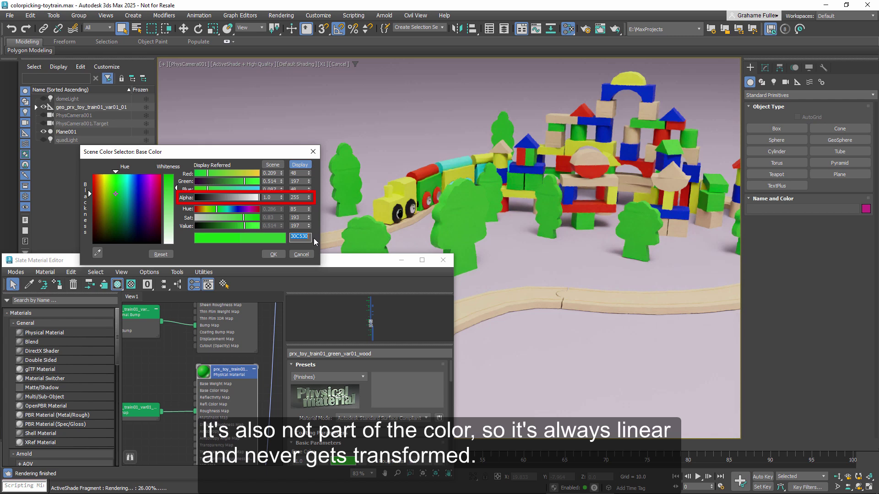
- Compare the scene and display slider modes of the color selector and leave the sliders in scene space
left_click(273, 168)
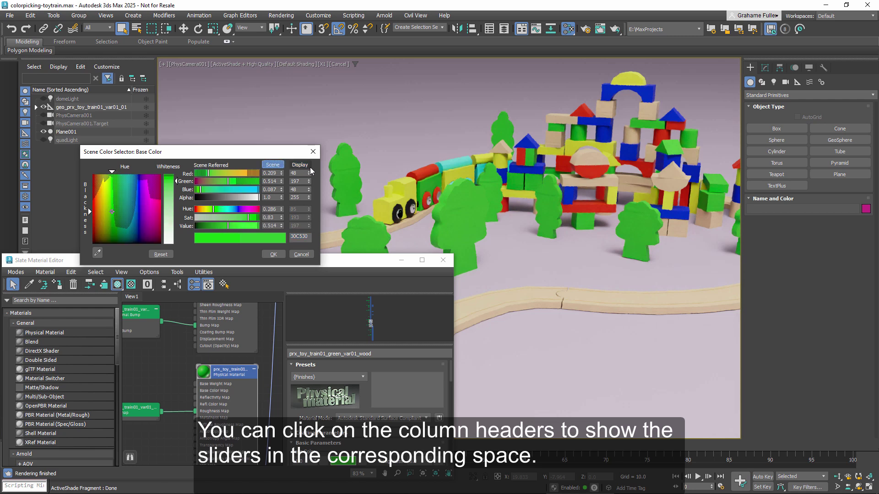
left_click(306, 168)
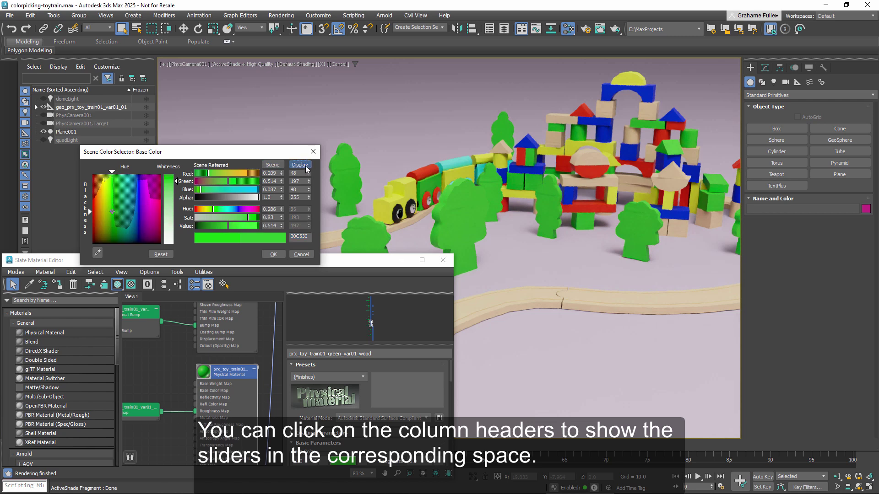
left_click(280, 165)
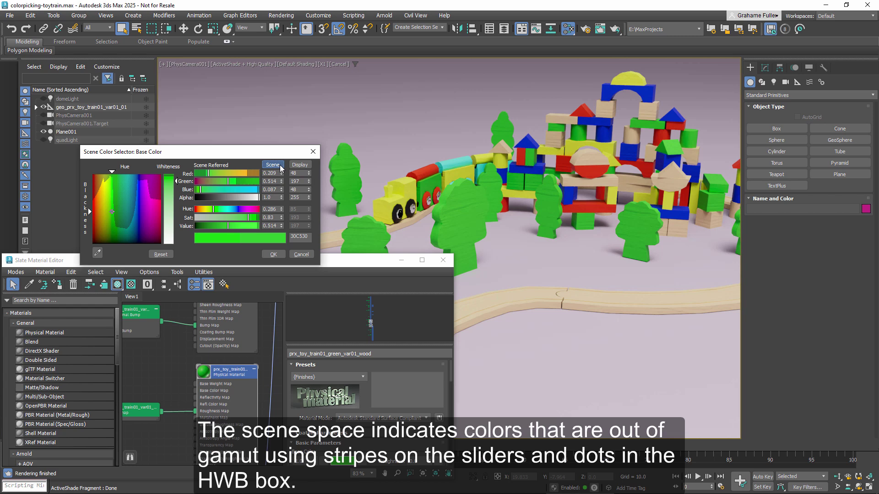
- Raise the base color's scene-space green to 0.734, read the color warning details and dismiss them
left_click(241, 181)
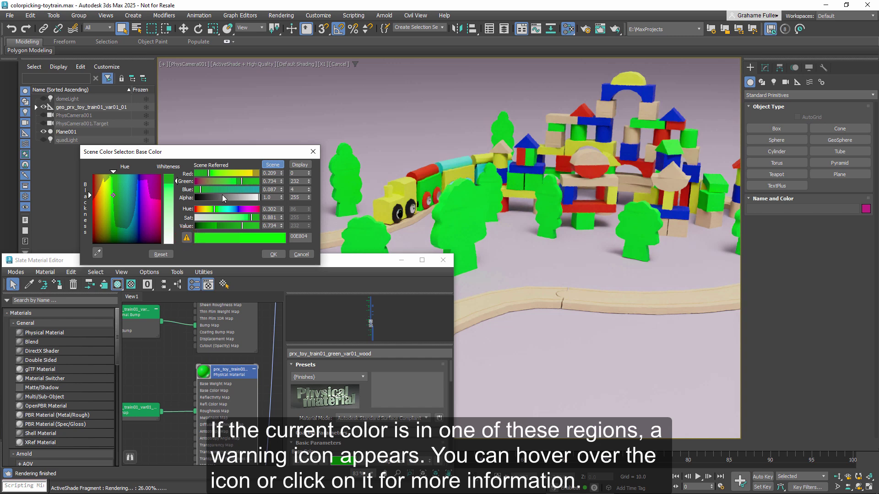
mouse_move(187, 241)
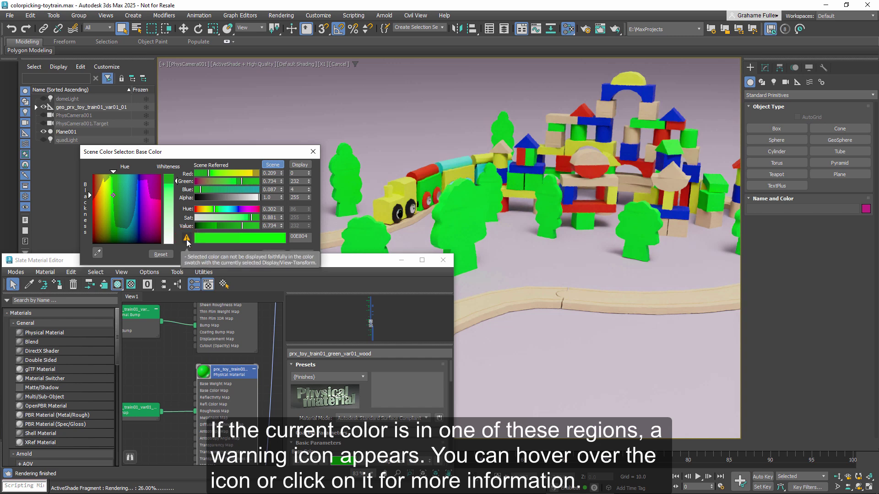
left_click(187, 239)
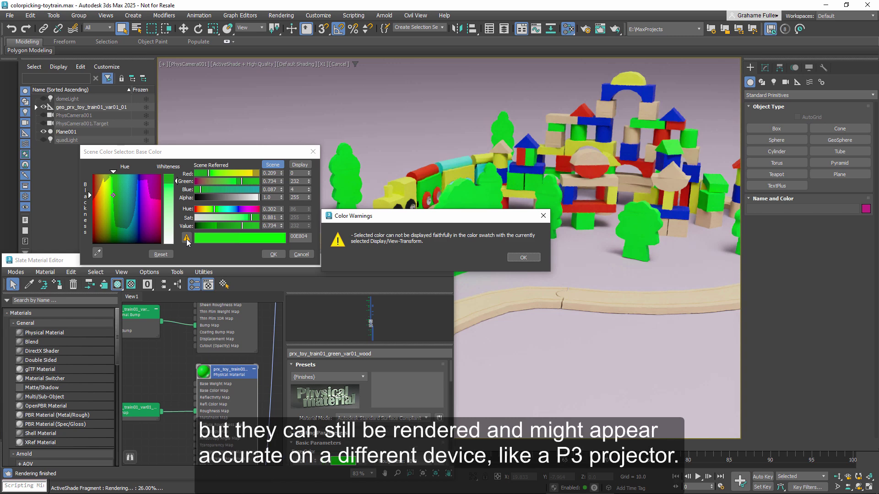
left_click(523, 257)
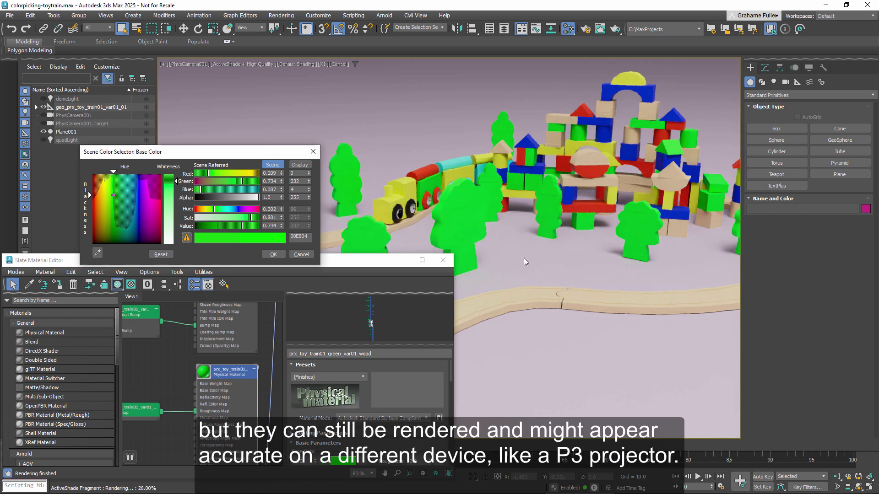
- Sample a green from the toy train in the viewport, and replace it with dark green 004900 sampled from the hue box
left_click(97, 253)
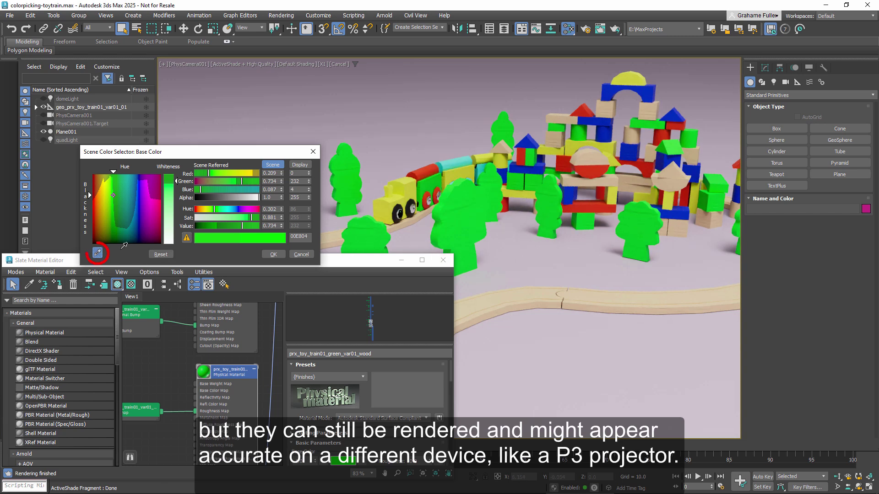
left_click(429, 182)
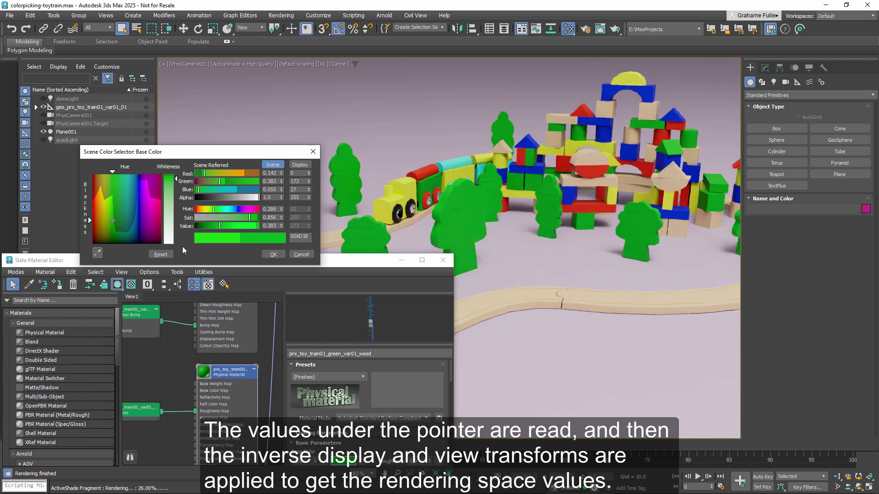
left_click(97, 252)
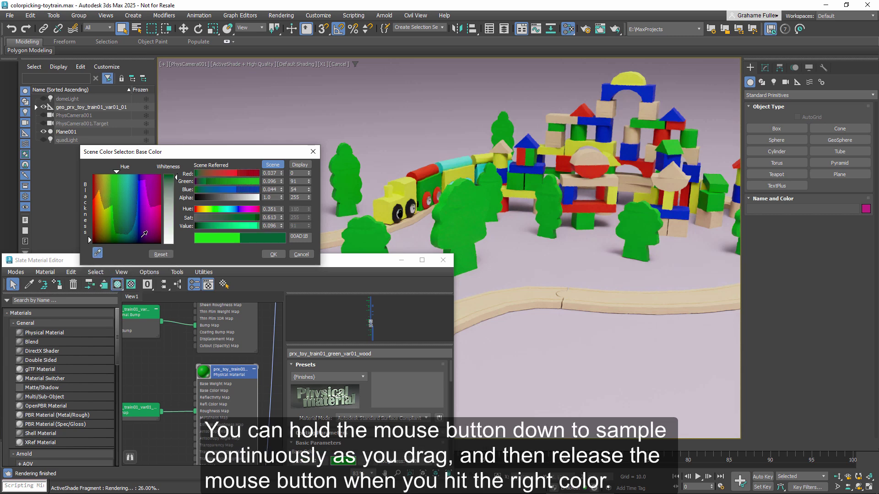
left_click_drag(146, 234, 114, 241)
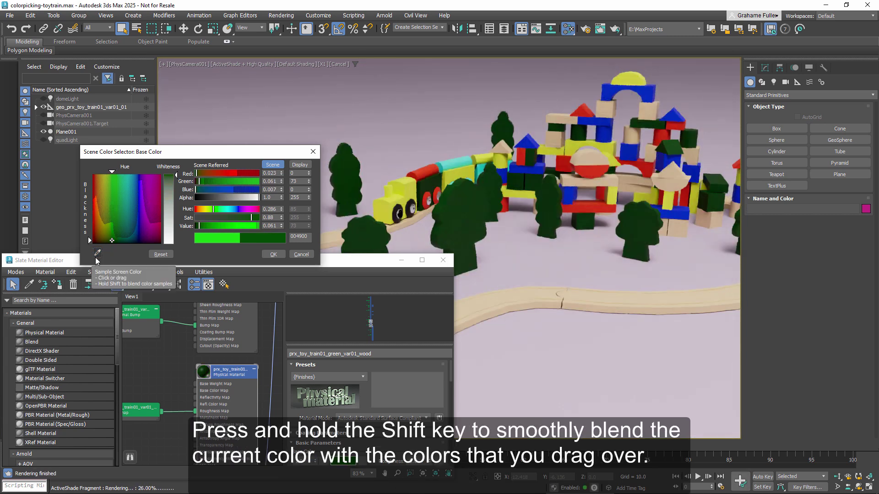
- Blend the dark green base color with colors sampled across the hue box to reach olive green 638000
left_click(97, 252)
left_click_drag(112, 238, 108, 220, "shift")
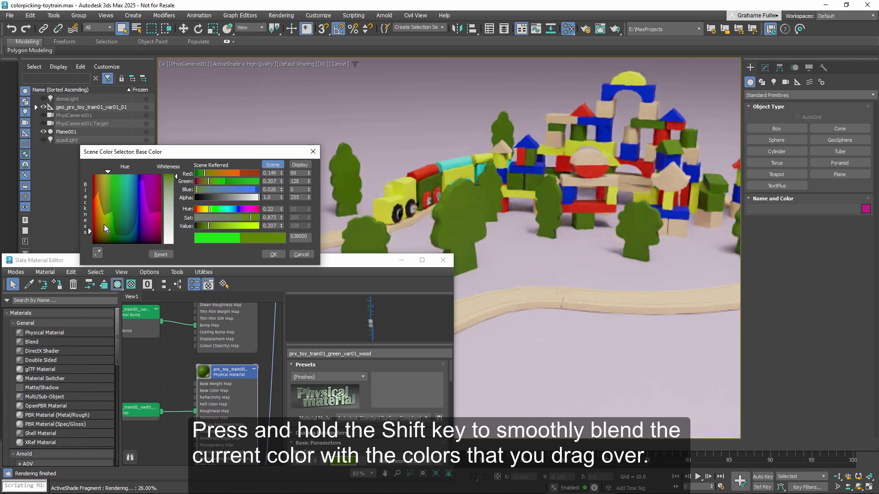
- Reveal the browser's Web colors page beside the 3ds Max window and sample its Aquamarine swatch, 7FFFD4, as the base color
left_click(847, 6)
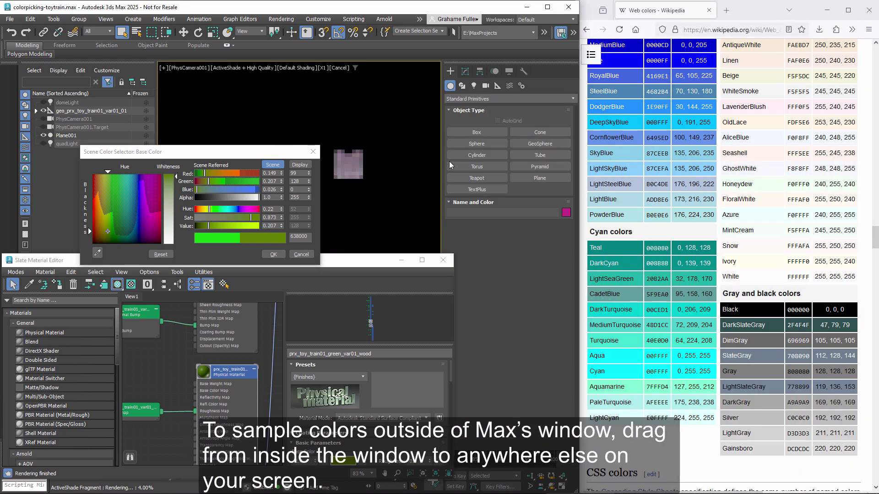
left_click_drag(97, 255, 606, 389)
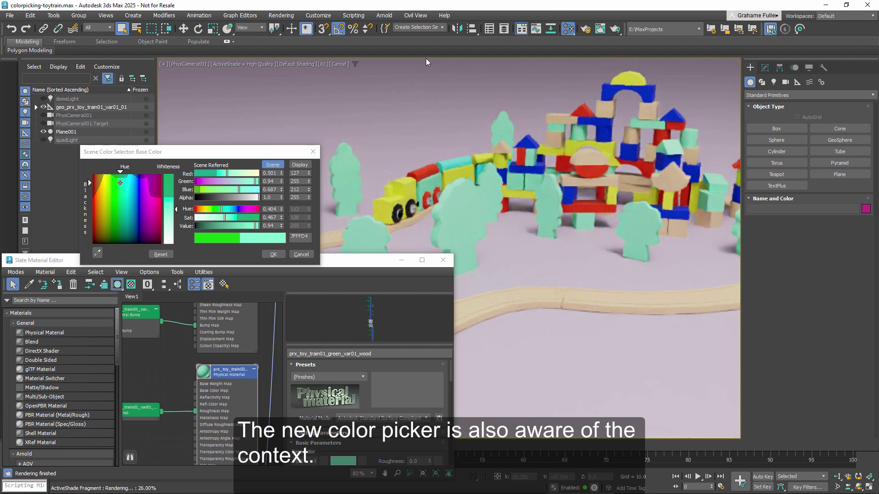
- Inspect the viewport 12-Field Grid interface color in the color selector, and close the user interface customization
left_click(320, 16)
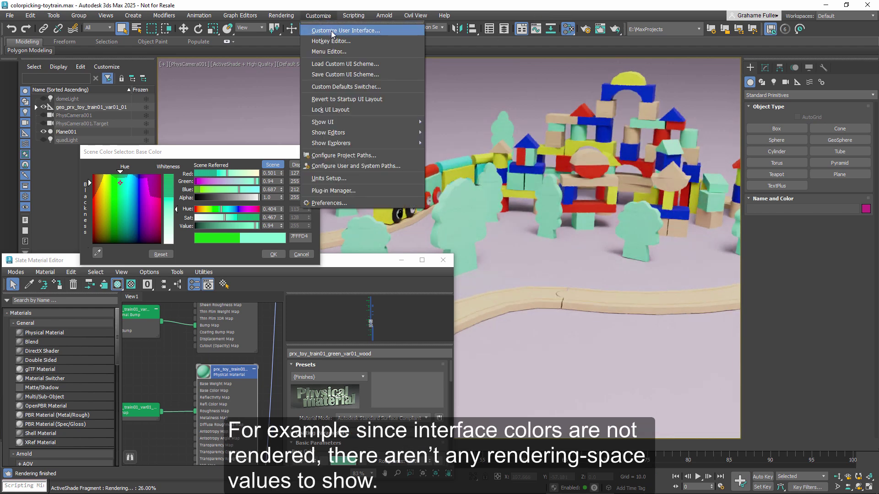
left_click(332, 31)
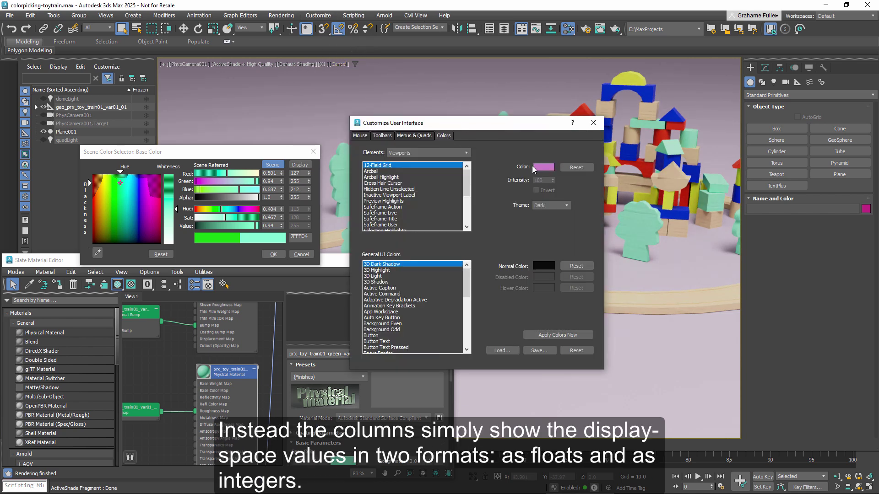
left_click(539, 168)
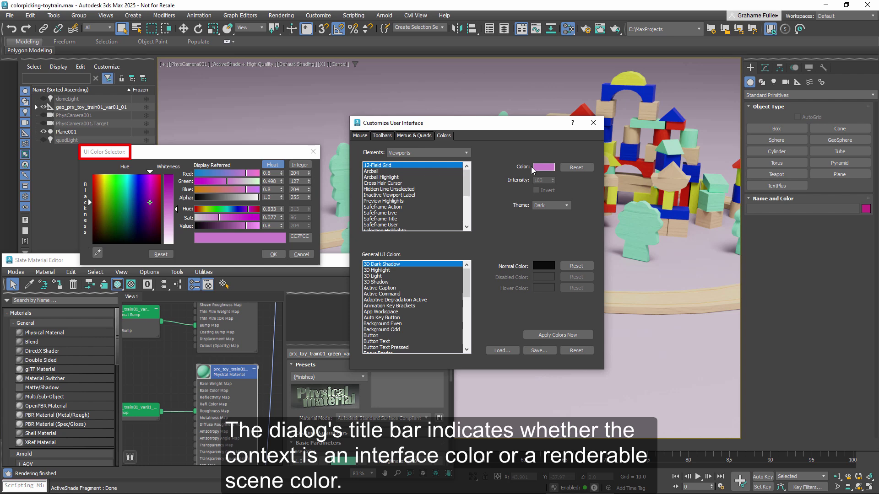
left_click(594, 123)
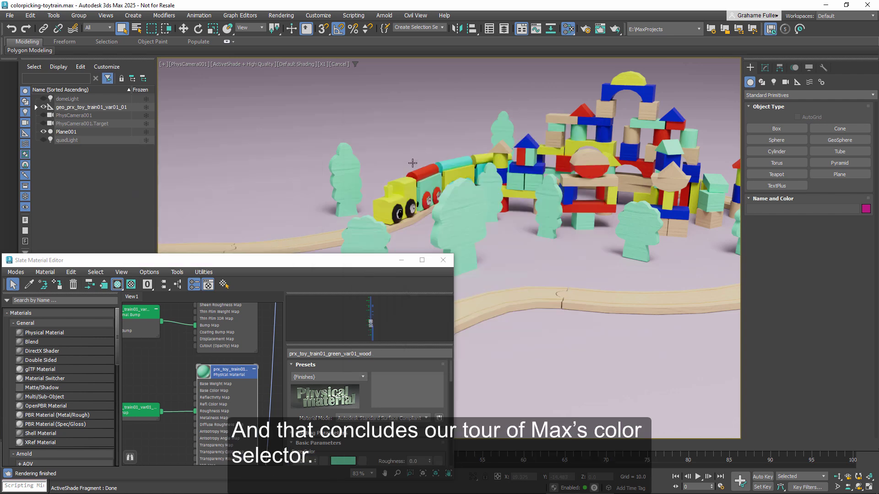